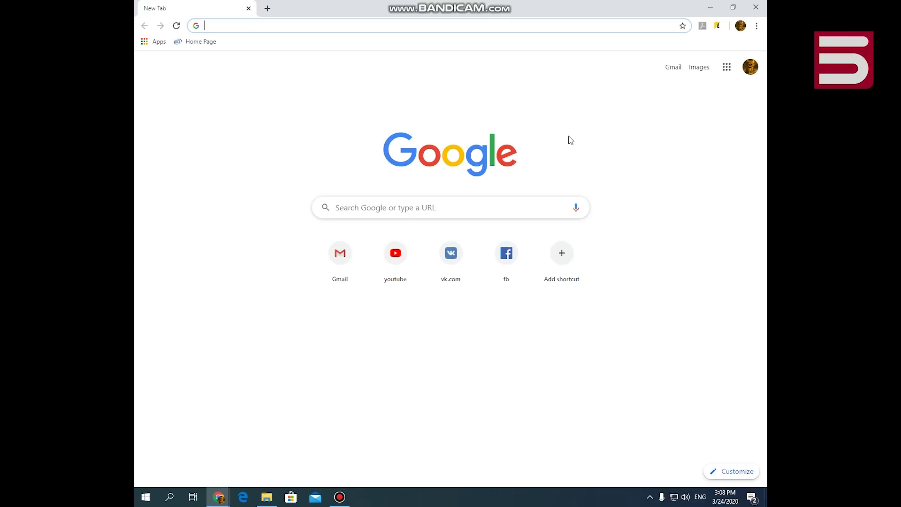
# Step: Go to emis.am, open the school management information system and bring up the login for its school data entry system
pyautogui.write('emi')
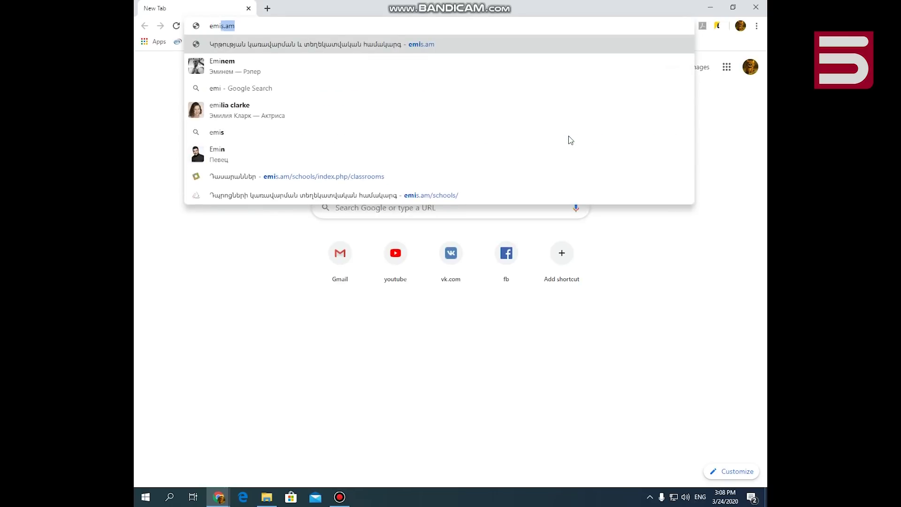
pyautogui.write('s.am')
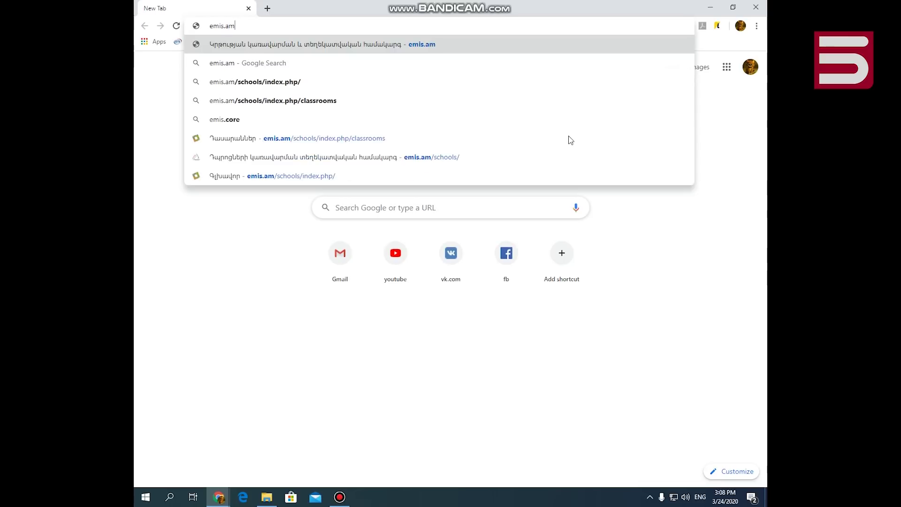
pyautogui.press('Return')
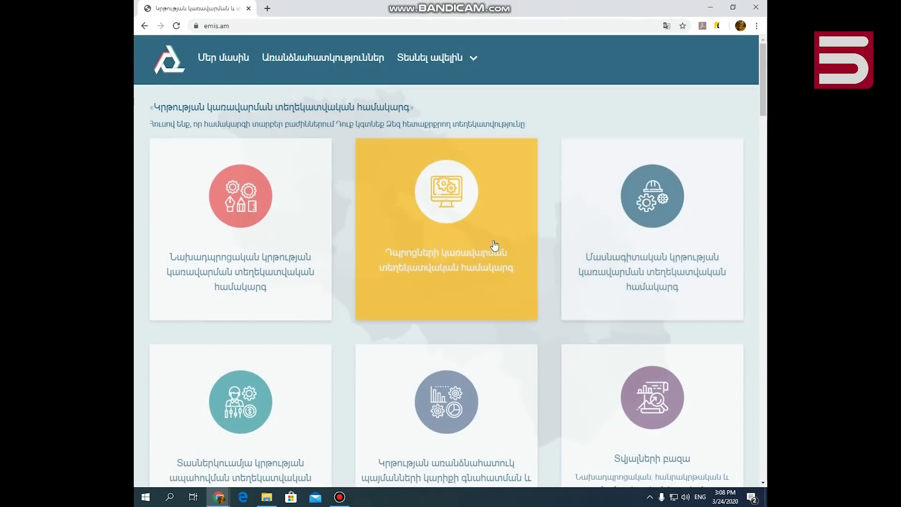
pyautogui.click(468, 261)
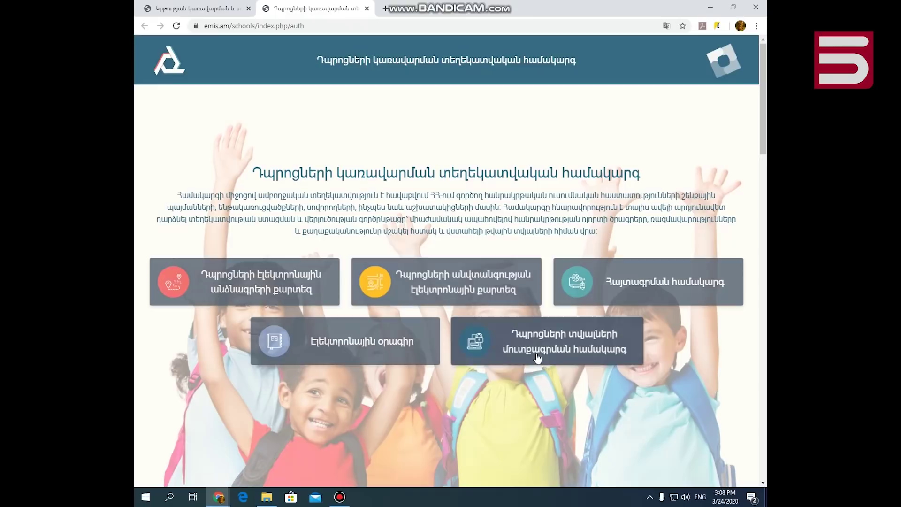
pyautogui.click(561, 350)
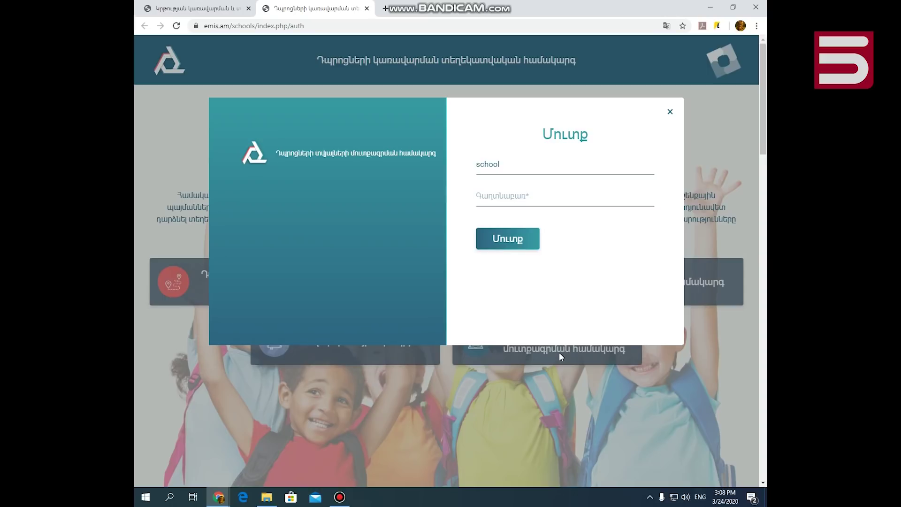
# Step: Replace the prefilled username with the teacher's username, enter the account password and log in
pyautogui.press('BackSpace')
pyautogui.press('BackSpace')
pyautogui.press('BackSpace')
pyautogui.press('BackSpace')
pyautogui.press('BackSpace')
pyautogui.write('scho')
pyautogui.click(540, 202)
pyautogui.write('•••••')
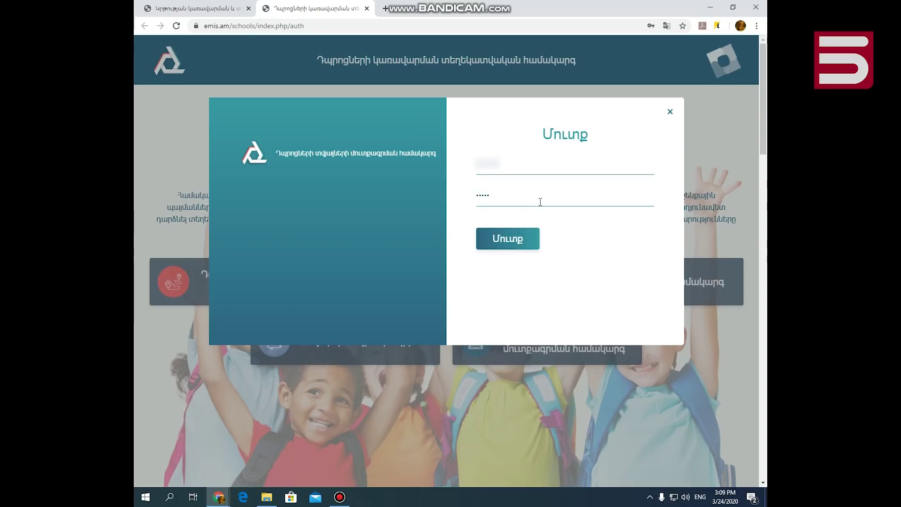
pyautogui.click(508, 237)
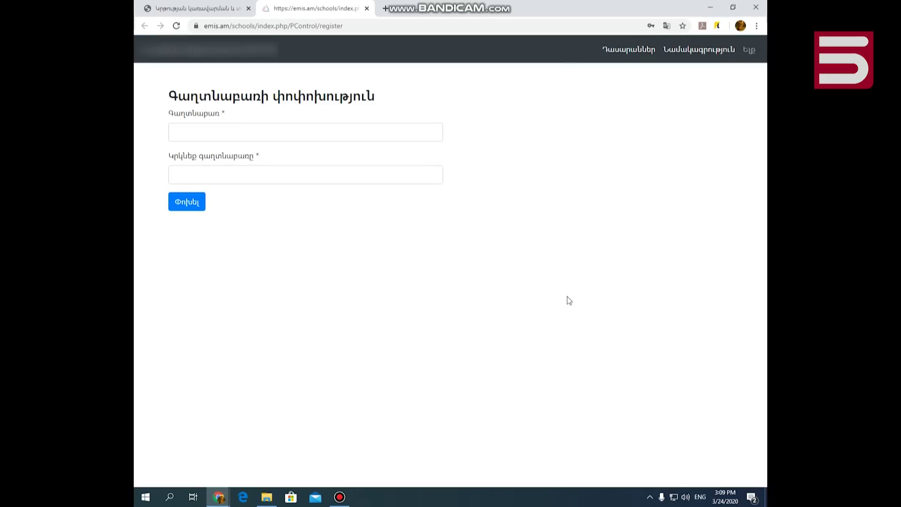
# Step: Enter a new account password, repeat it in the confirmation field and submit the password change
pyautogui.click(263, 131)
pyautogui.write('•••••')
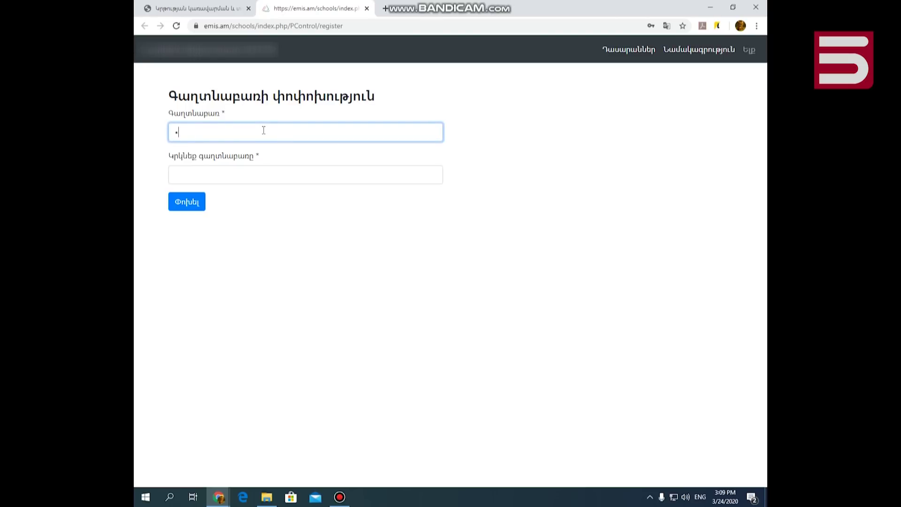
pyautogui.write('••')
pyautogui.click(250, 171)
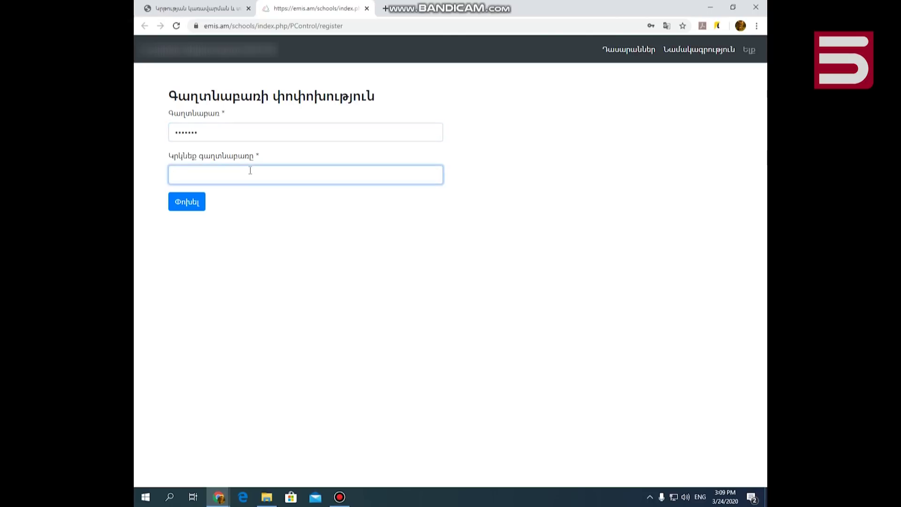
pyautogui.write('•••••••')
pyautogui.click(185, 203)
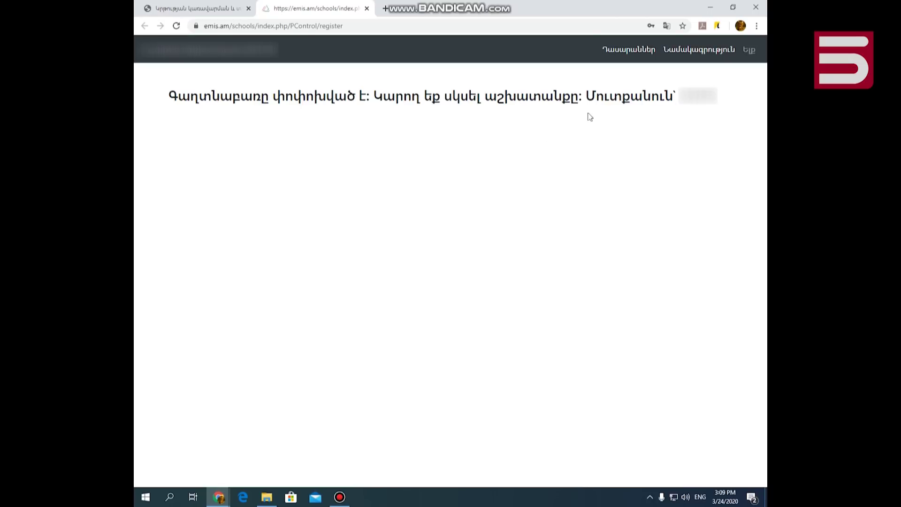
# Step: Open the grades of class 10ա (Հումանիտար) from the class list and choose the subject Հայոց լեզու
pyautogui.click(633, 51)
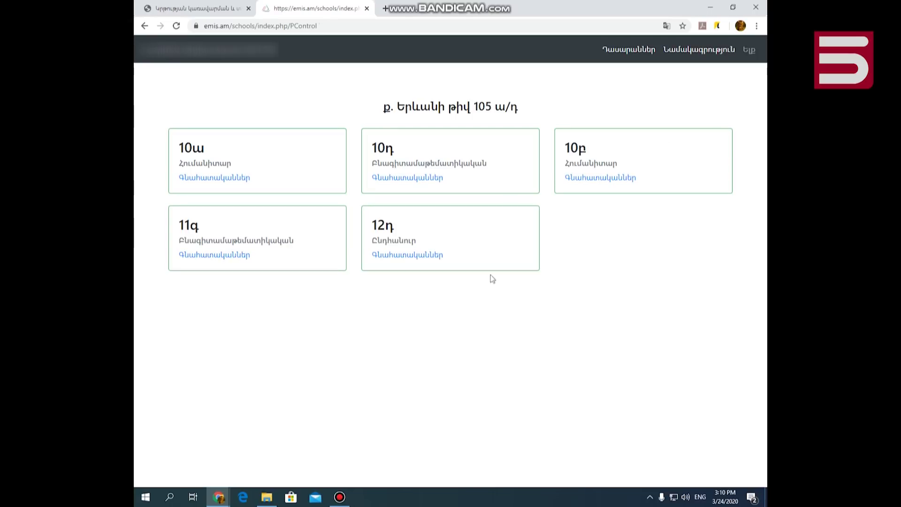
pyautogui.click(217, 182)
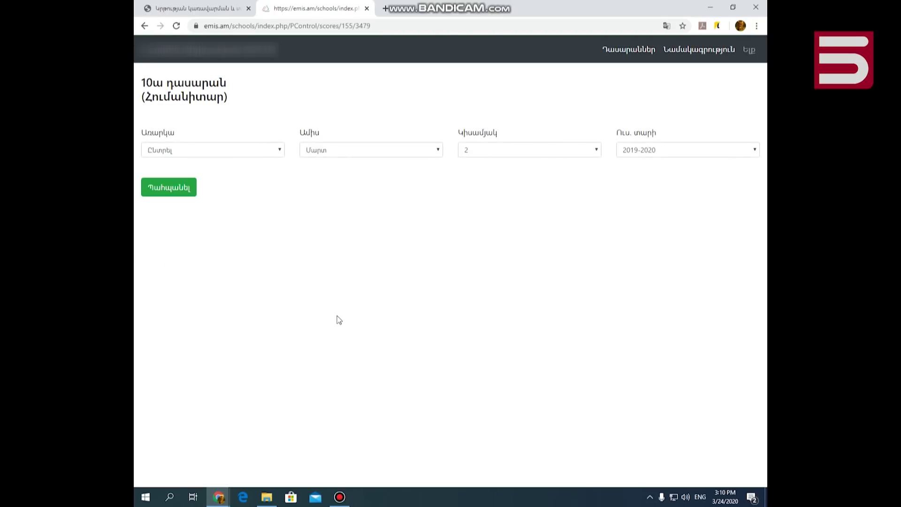
pyautogui.click(230, 149)
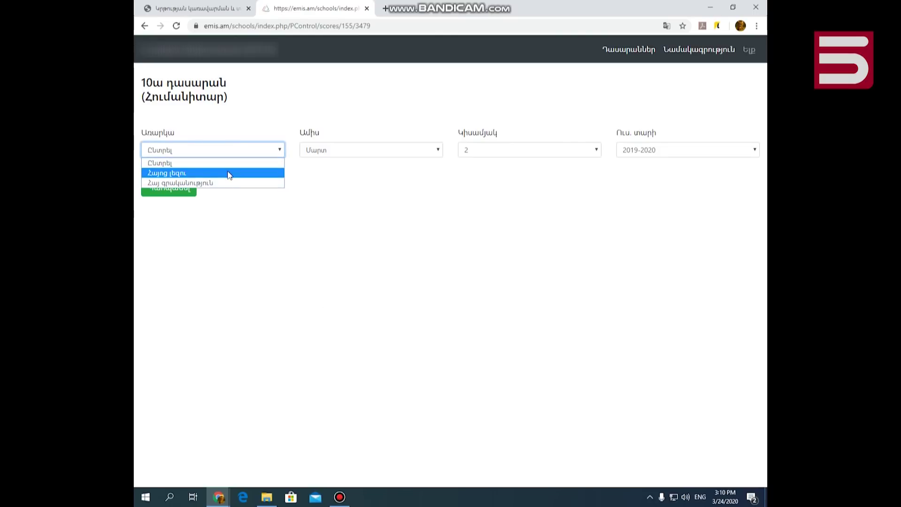
pyautogui.click(229, 173)
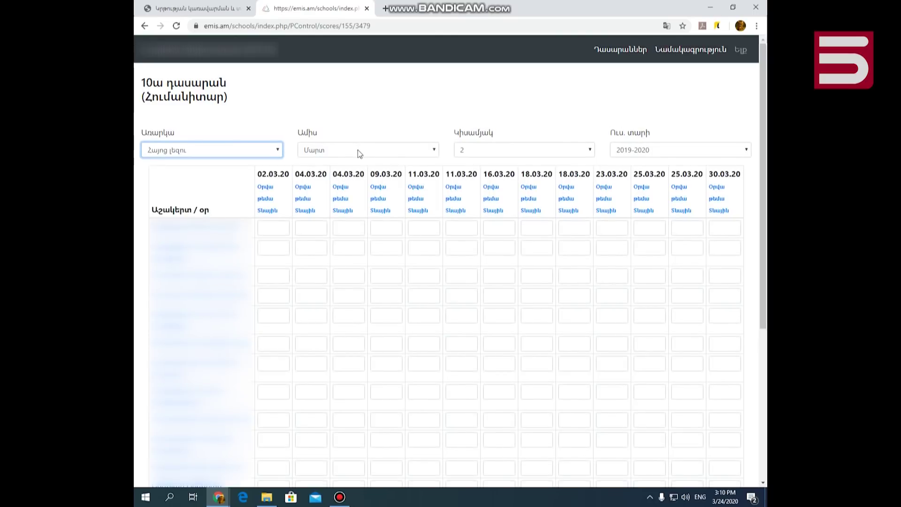
# Step: Check the month, semester and school year filters of the Հայոց լեզու gradebook
pyautogui.click(357, 150)
pyautogui.click(356, 150)
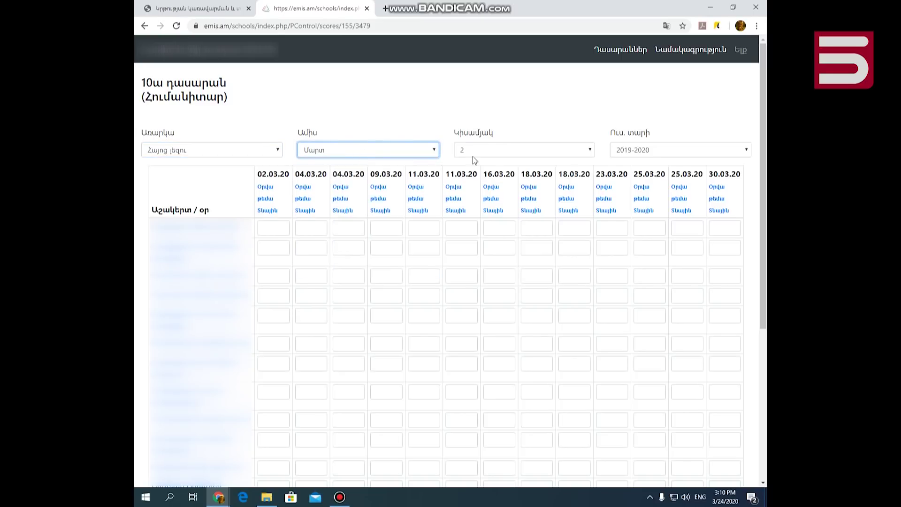
pyautogui.click(486, 150)
pyautogui.click(487, 150)
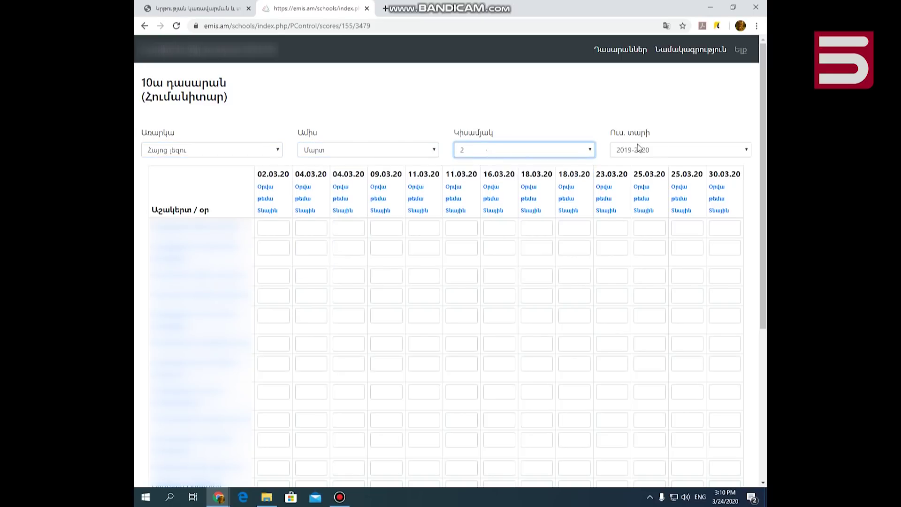
pyautogui.click(682, 149)
pyautogui.click(682, 149)
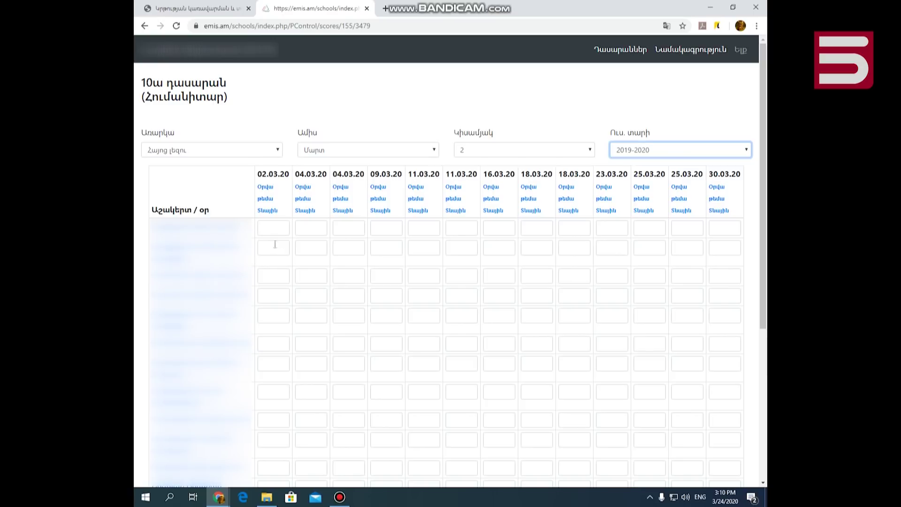
# Step: For 02.03.20, enter grade 7 for the fifth student, բ for the ninth and 9 for the thirteenth, and save the gradebook
pyautogui.click(277, 314)
pyautogui.write('7')
pyautogui.scroll(-2, 277, 326)
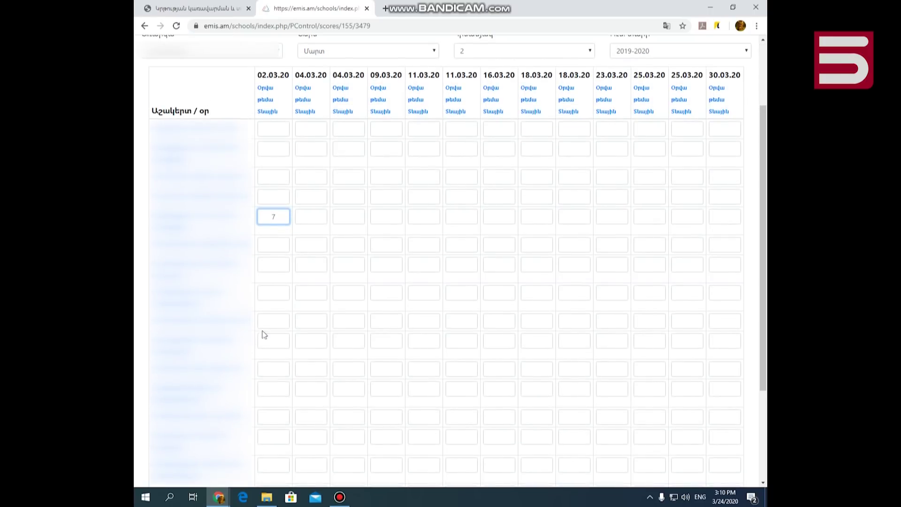
pyautogui.click(272, 322)
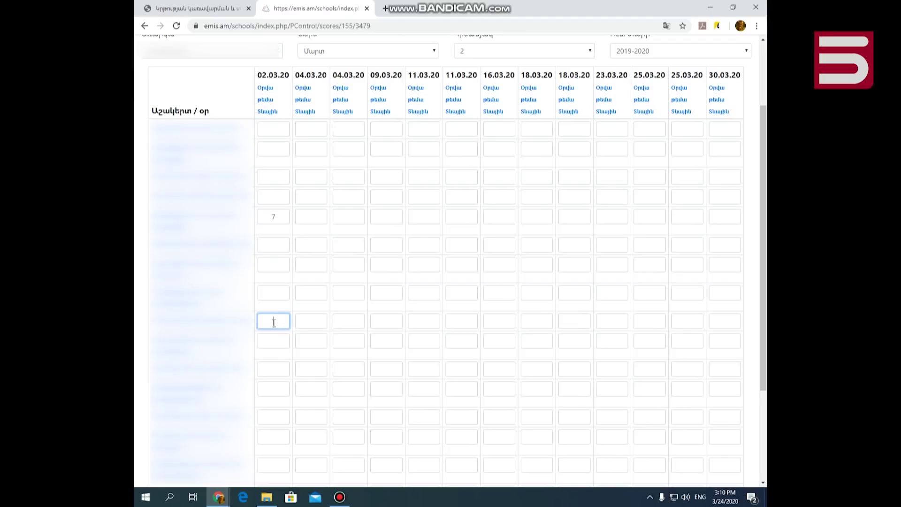
pyautogui.hotkey('alt', 'shift')
pyautogui.write('բ')
pyautogui.click(264, 416)
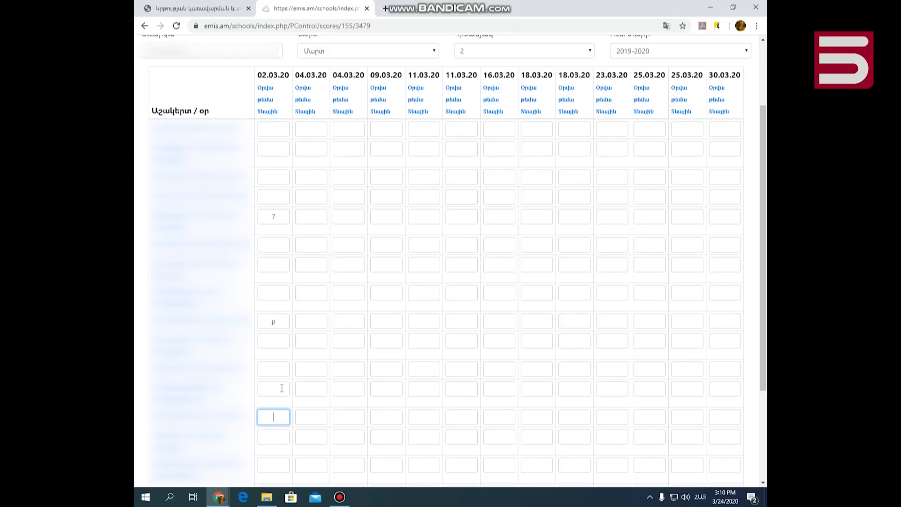
pyautogui.write('9')
pyautogui.scroll(-1, 280, 290)
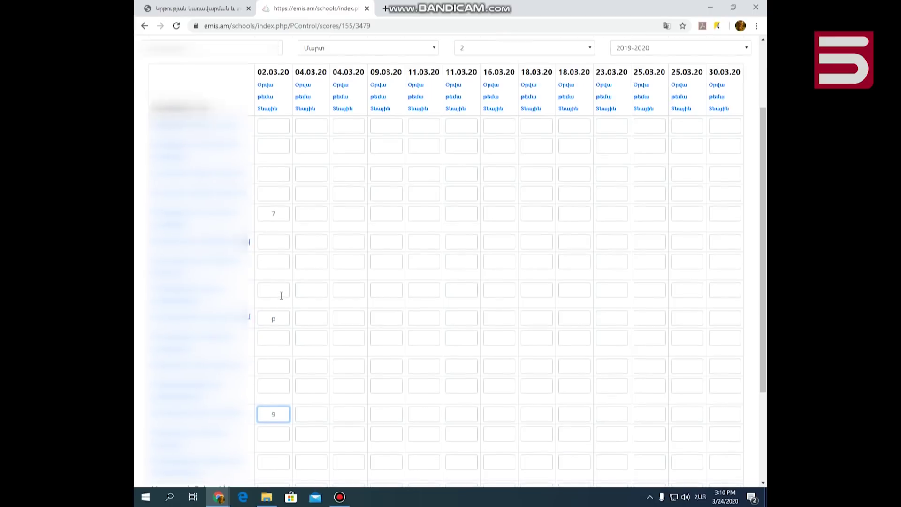
pyautogui.scroll(-3, 281, 298)
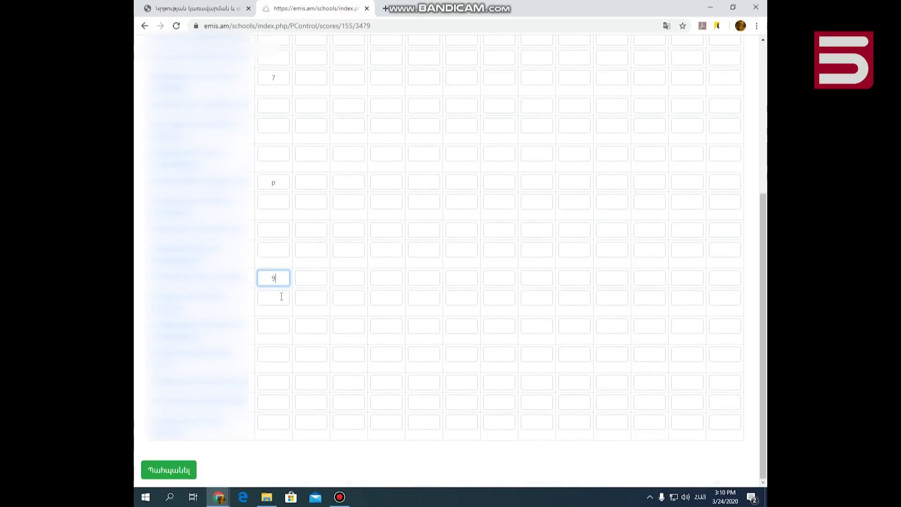
pyautogui.click(165, 474)
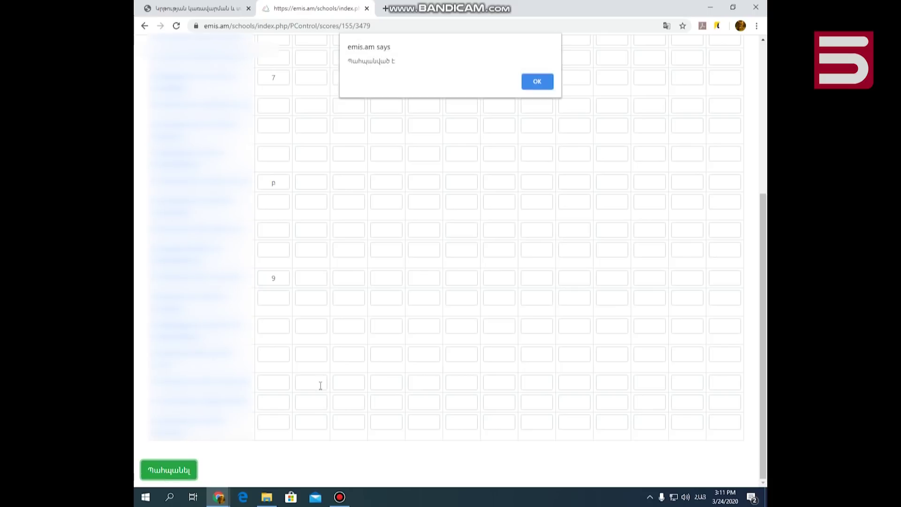
pyautogui.click(537, 81)
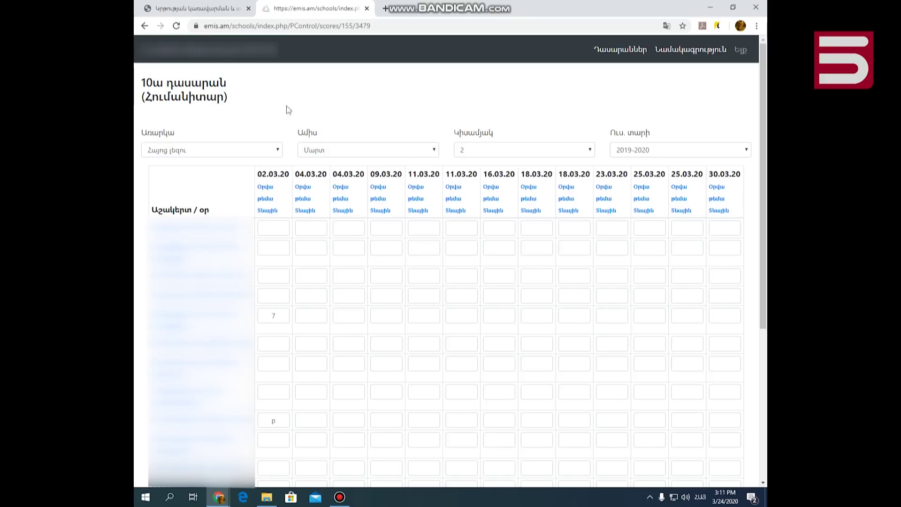
# Step: Enter գրակական as the lesson topic for 02.03.20 and save it
pyautogui.click(265, 199)
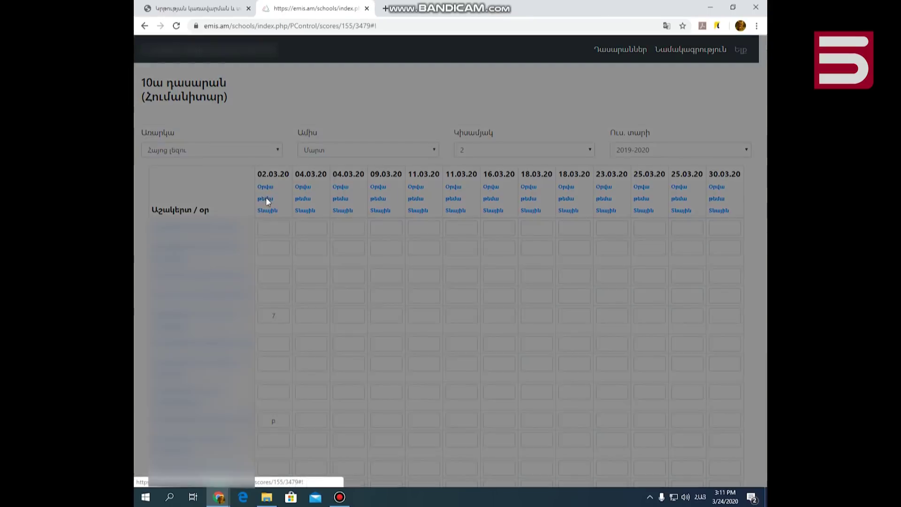
pyautogui.click(358, 258)
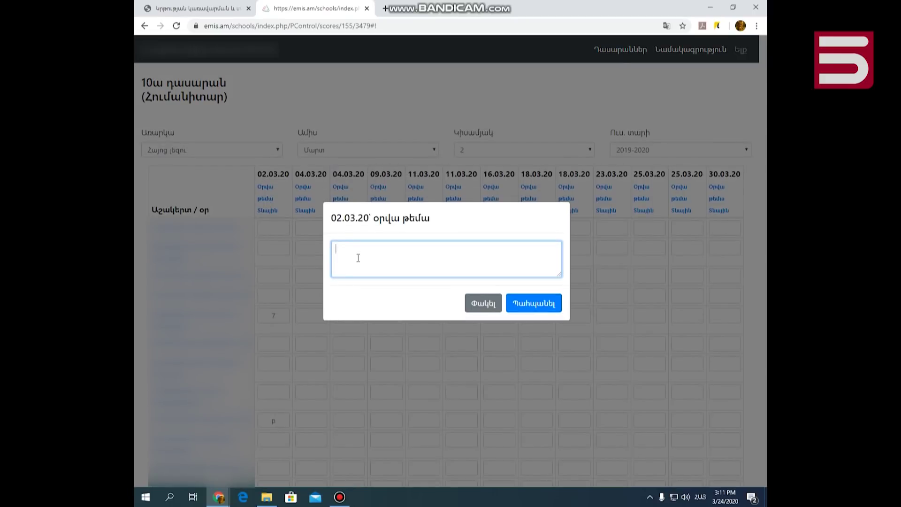
pyautogui.write('գրակական')
pyautogui.click(533, 304)
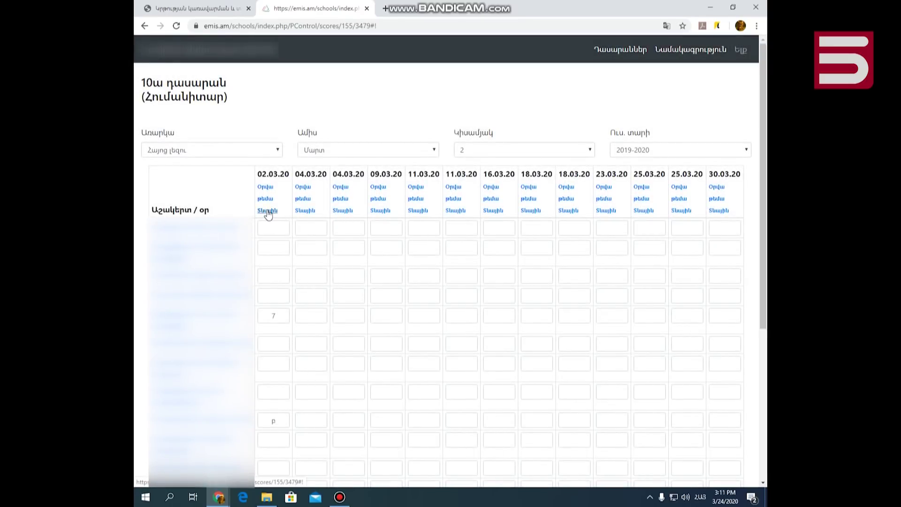
# Step: Enter "Կազմել նախադասություն։" as the homework for 02.03.20 and save it
pyautogui.click(268, 212)
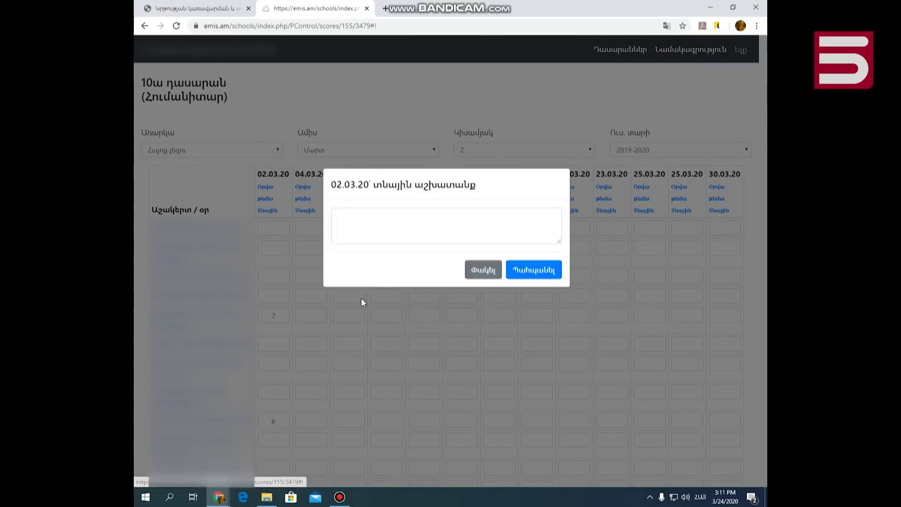
pyautogui.click(379, 259)
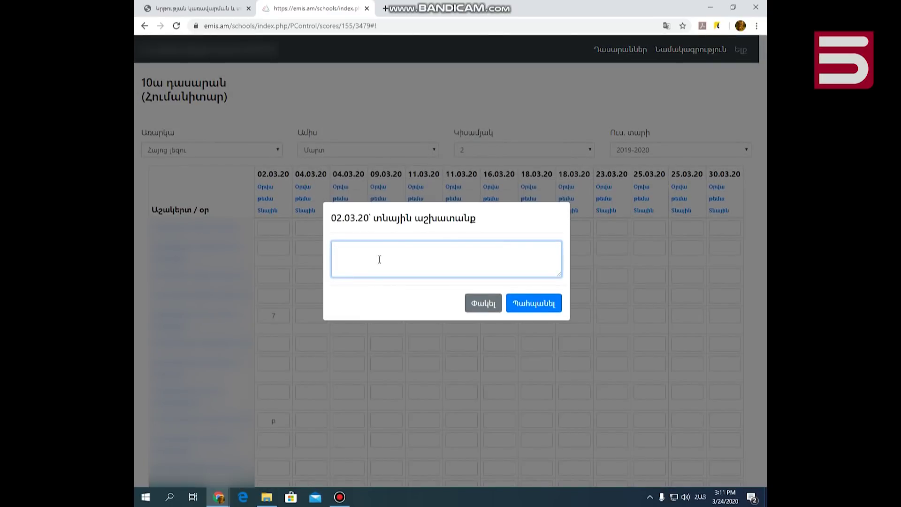
pyautogui.write('Կազմել ն')
pyautogui.write('ախադասություն։')
pyautogui.click(537, 306)
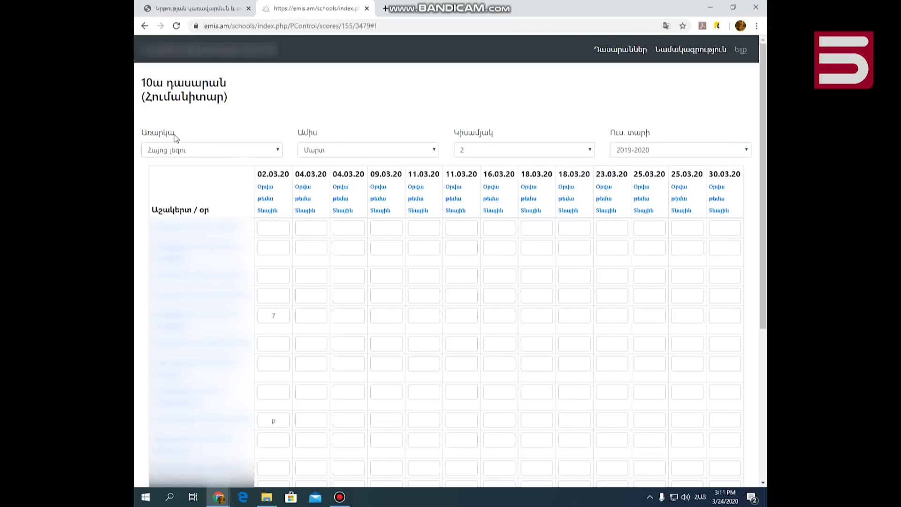
# Step: Switch the gradebook subject to Հայ գրականություն, with month Մարտ, semester 2 and school year 2019-2020
pyautogui.click(209, 153)
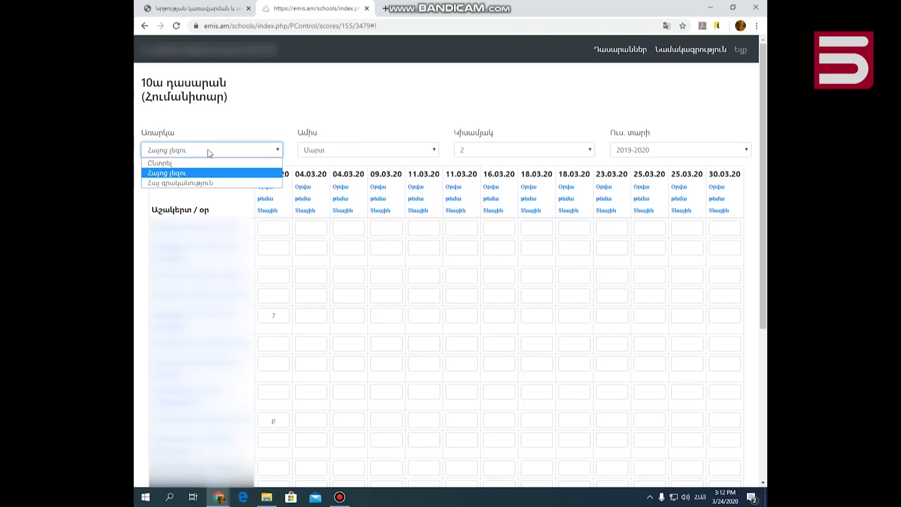
pyautogui.click(203, 182)
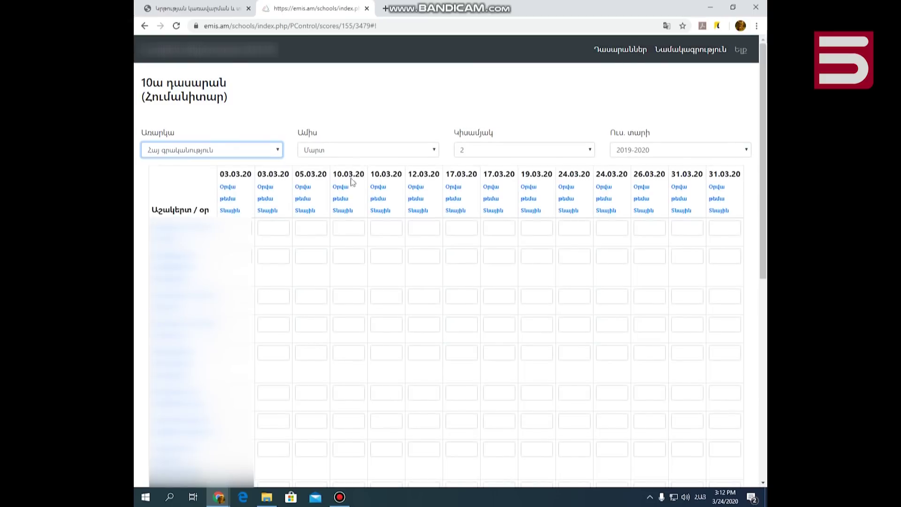
pyautogui.click(362, 151)
pyautogui.click(348, 186)
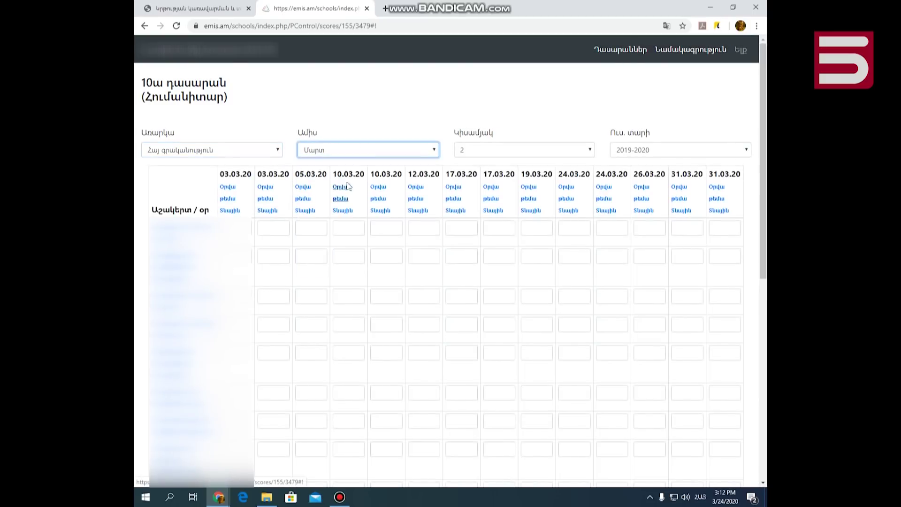
pyautogui.click(509, 149)
pyautogui.click(500, 174)
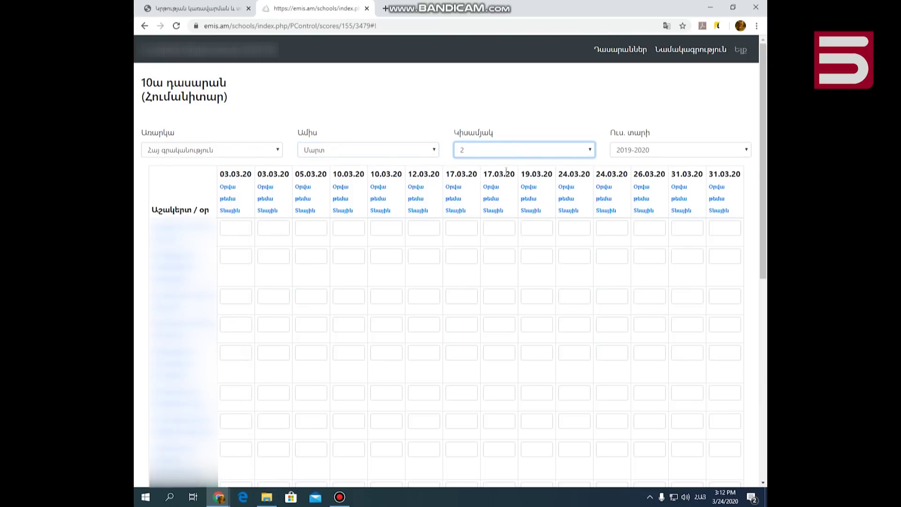
pyautogui.click(637, 149)
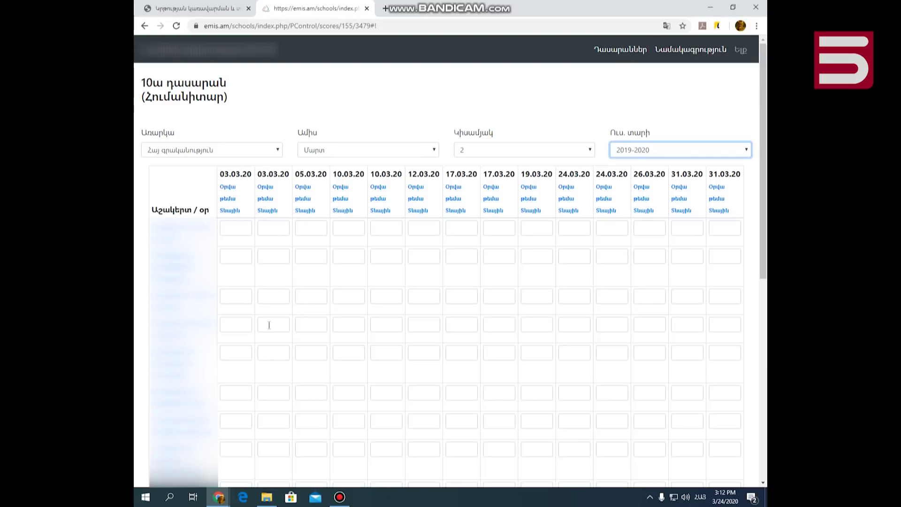
# Step: In the second 03.03.20 column, enter grade 8 for the sixth student and բ for the twelfth, and save the gradebook
pyautogui.click(275, 393)
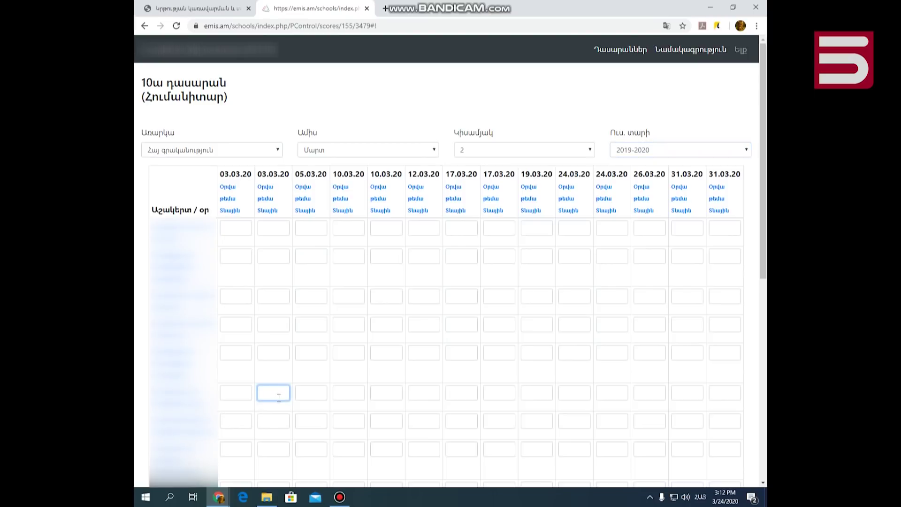
pyautogui.scroll(-4, 272, 392)
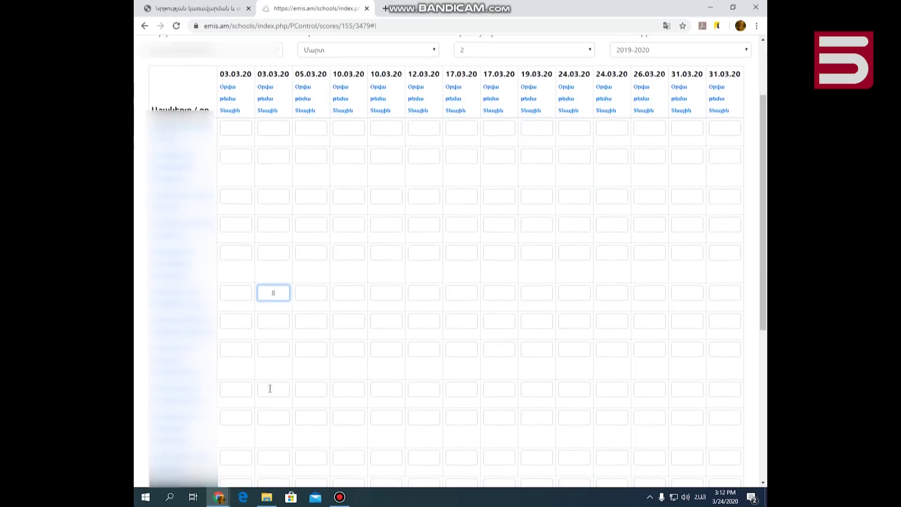
pyautogui.click(276, 390)
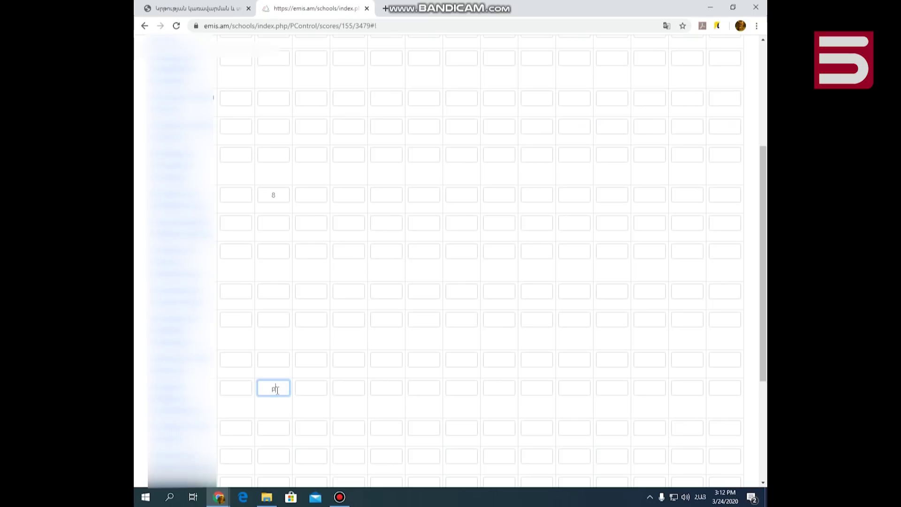
pyautogui.scroll(-4, 219, 380)
pyautogui.click(172, 472)
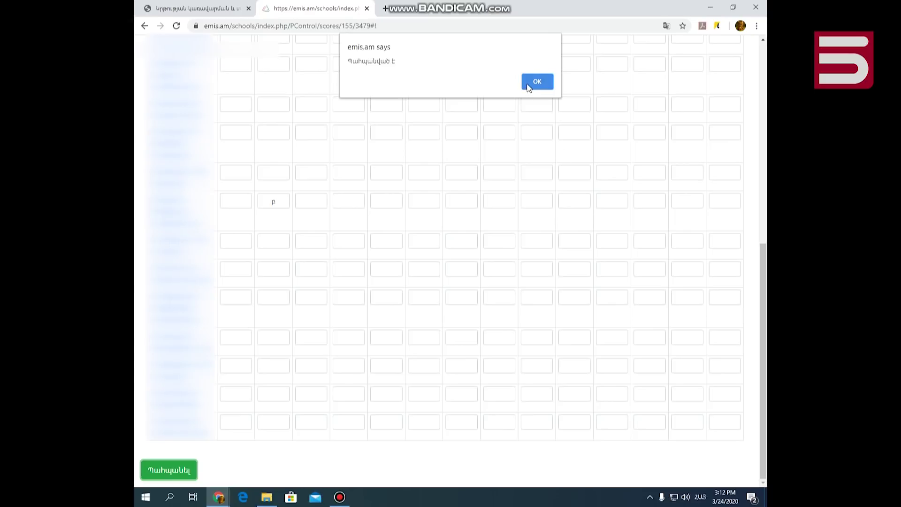
pyautogui.click(537, 82)
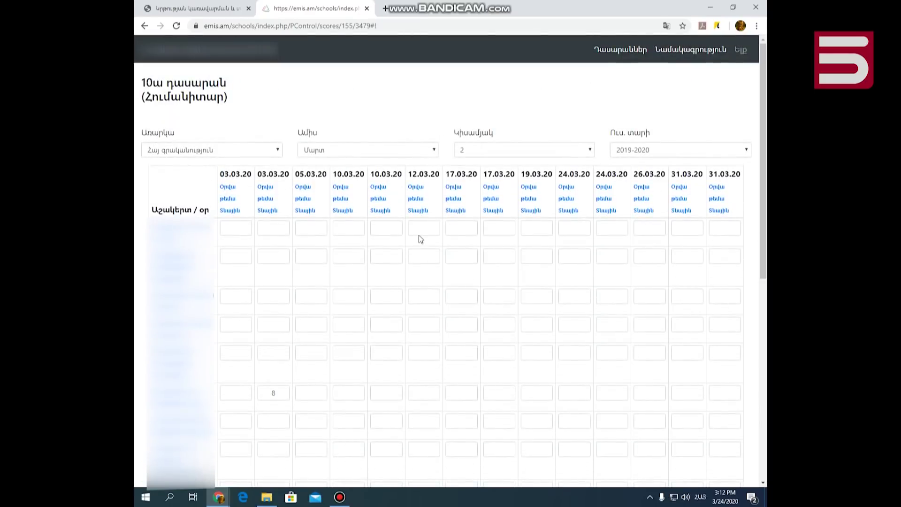
# Step: Switch to the incognito browser window with the other class 10ա gradebook and choose the subject Հանրահաշիվ
pyautogui.moveTo(222, 501)
pyautogui.click(213, 466)
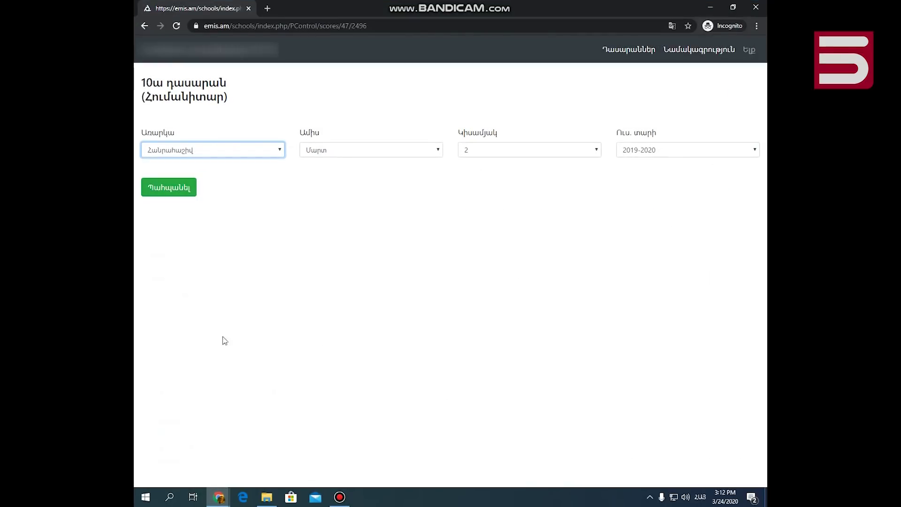
pyautogui.click(244, 151)
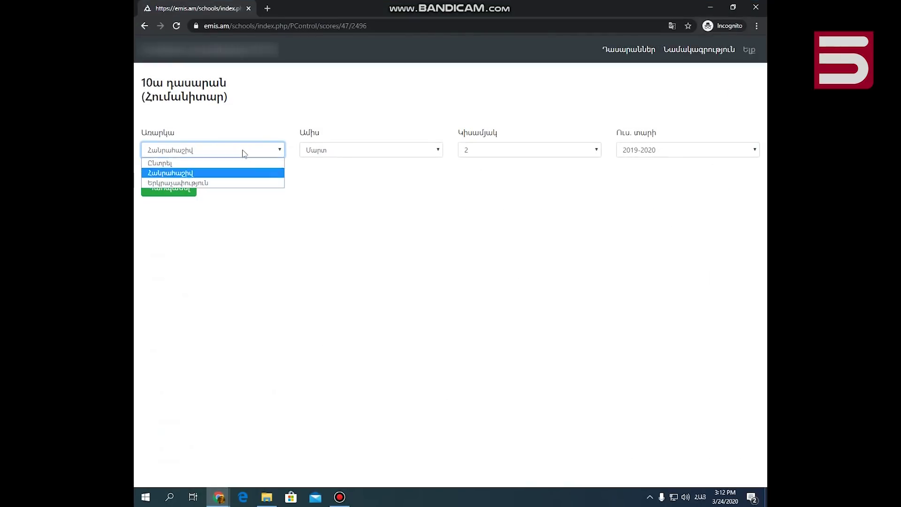
pyautogui.click(223, 177)
# Step: Change the gradebook semester to 1 and back to 2 to reload the Հանրահաշիվ gradebook for Մարտ
pyautogui.click(476, 154)
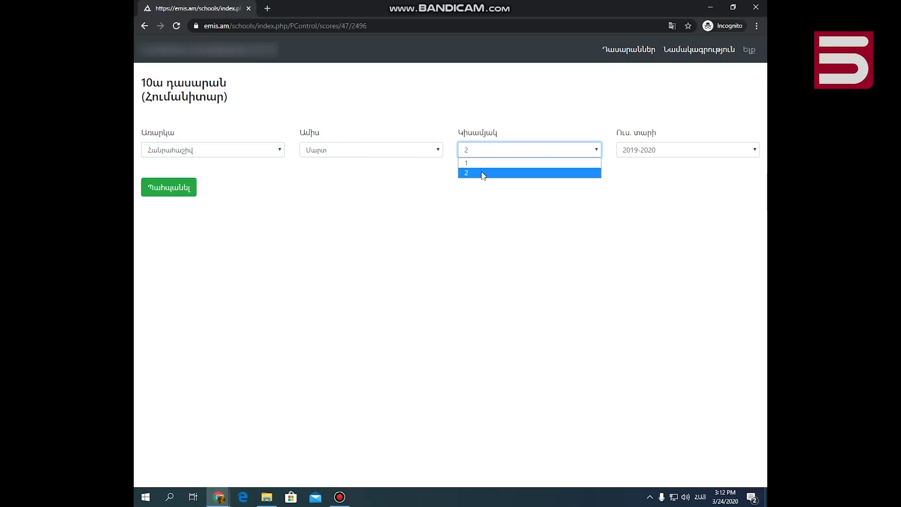
pyautogui.click(483, 173)
pyautogui.click(485, 146)
pyautogui.click(483, 163)
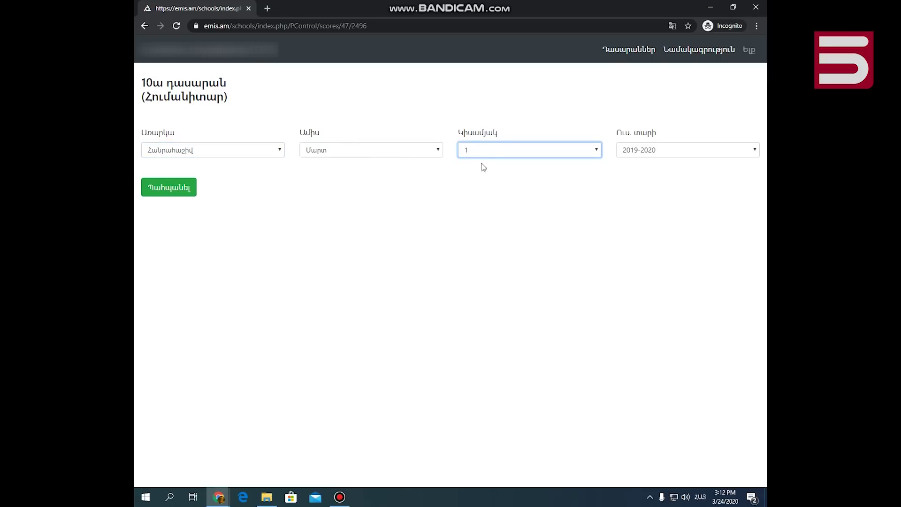
pyautogui.click(486, 149)
pyautogui.click(483, 174)
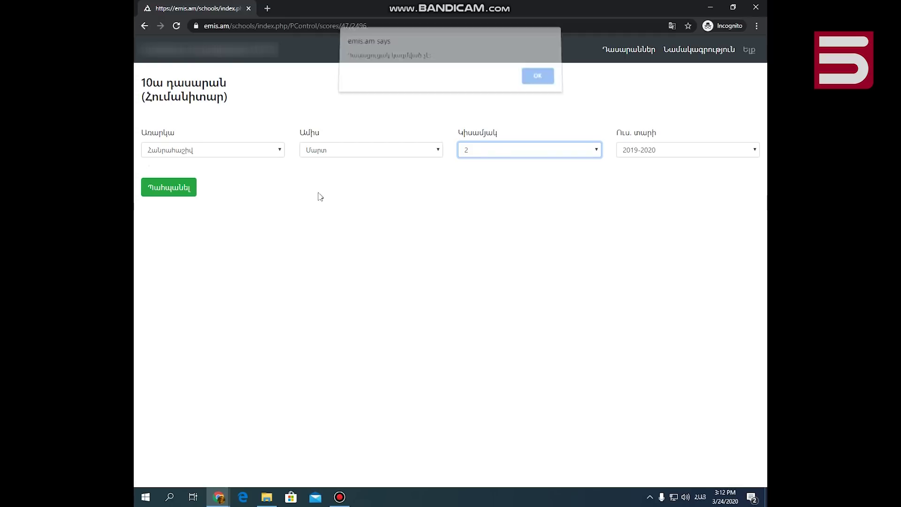